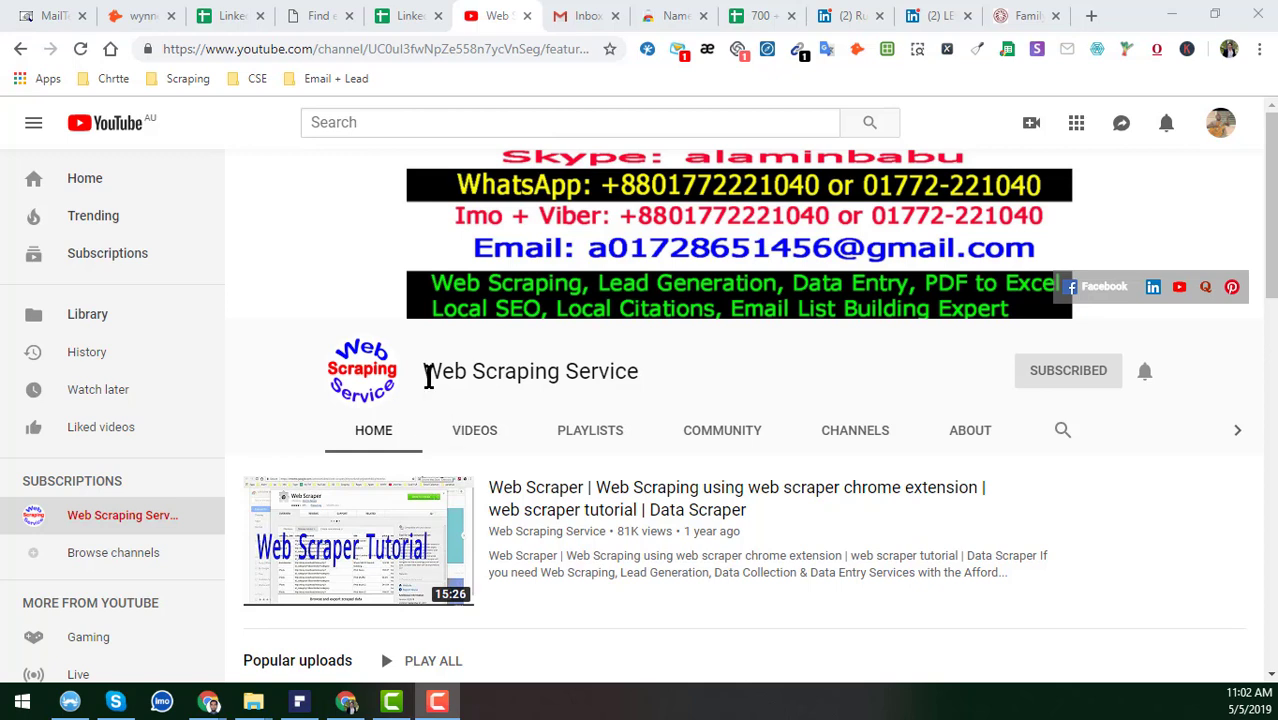
# - Review the installed Name2Email by Reply store listing, then return to the blank Gmail draft
pyautogui.moveTo(424, 369); pyautogui.dragTo(672, 395)
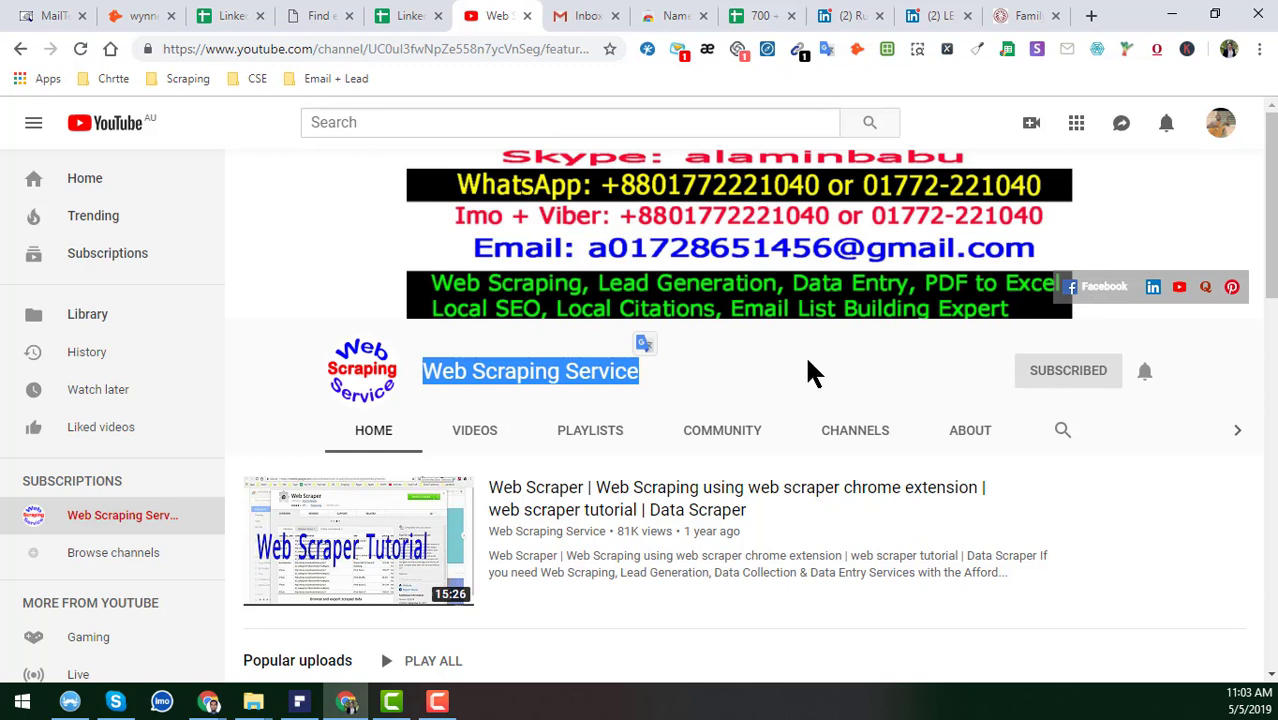
pyautogui.click(703, 388)
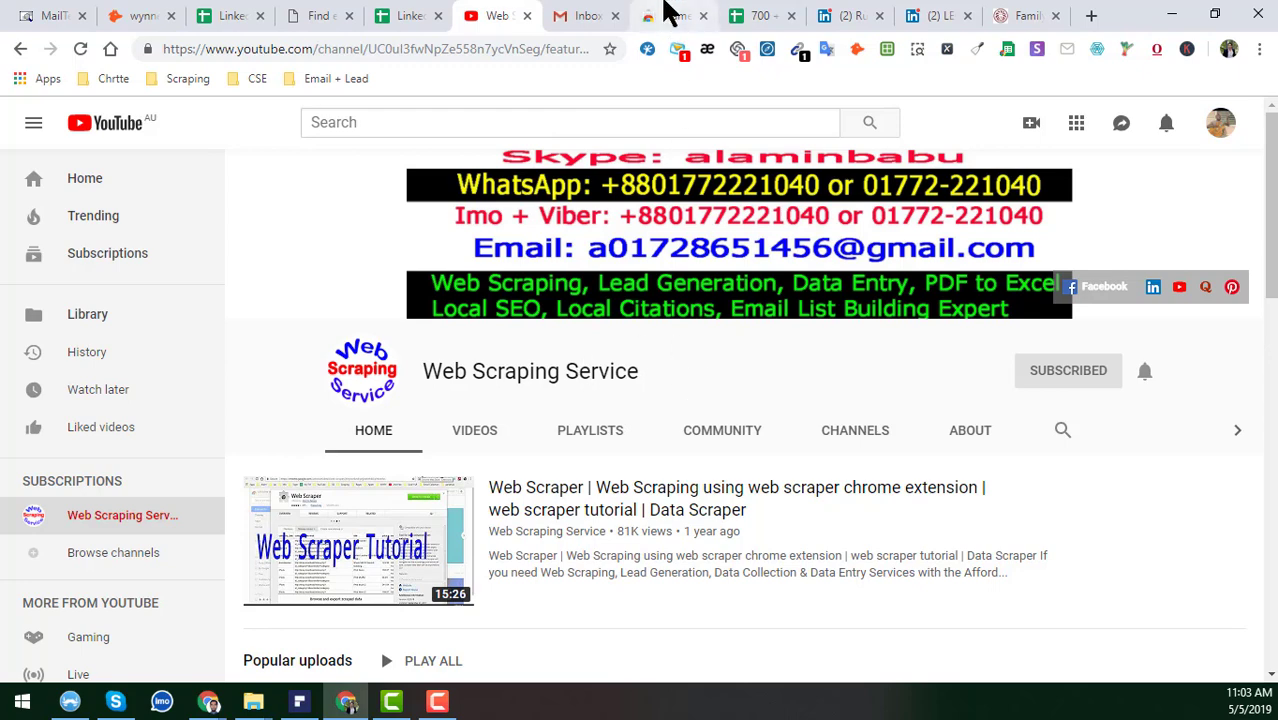
pyautogui.click(668, 14)
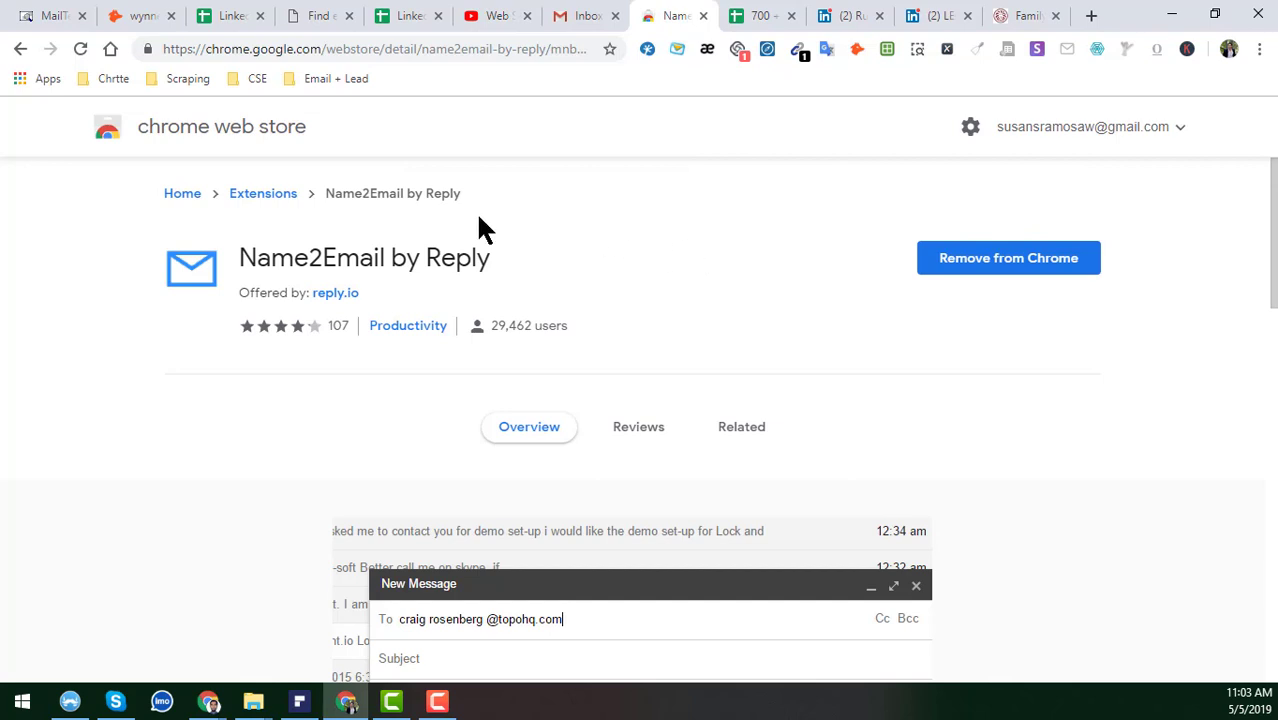
pyautogui.moveTo(241, 257)
pyautogui.mouseDown()
pyautogui.moveTo(465, 251)
pyautogui.moveTo(508, 268)
pyautogui.mouseUp()
pyautogui.click(508, 268)
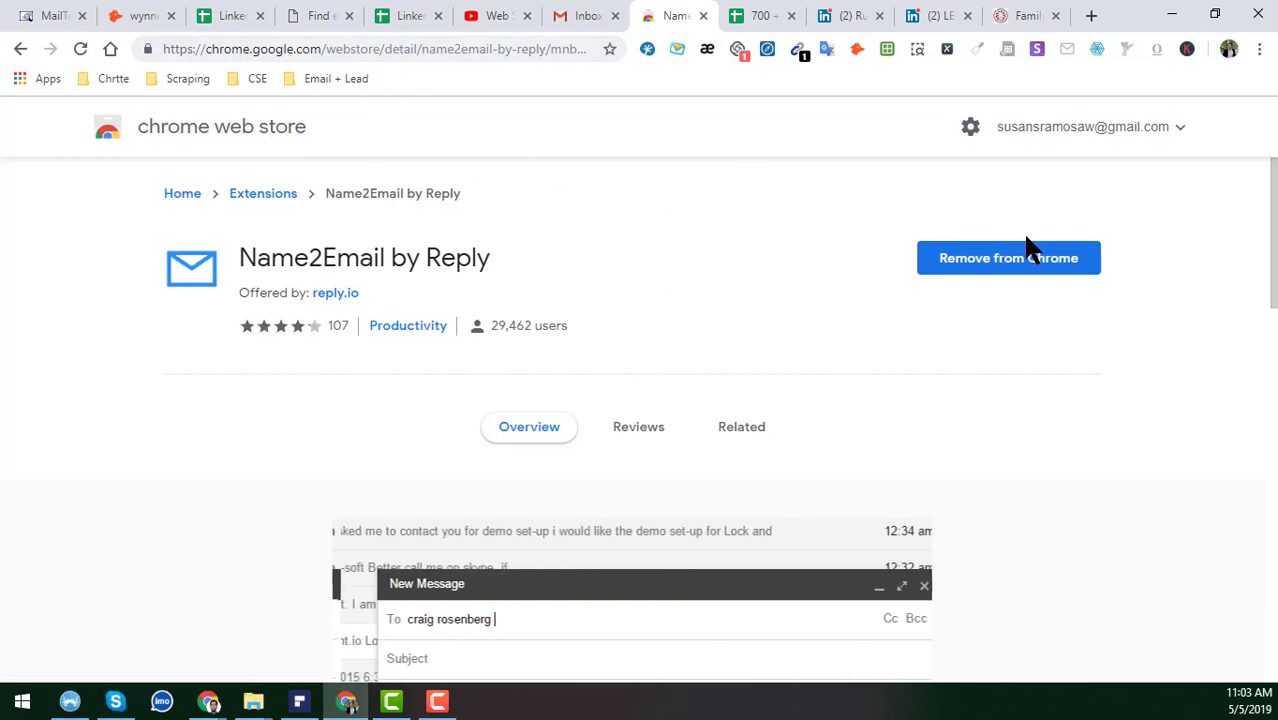
pyautogui.click(588, 15)
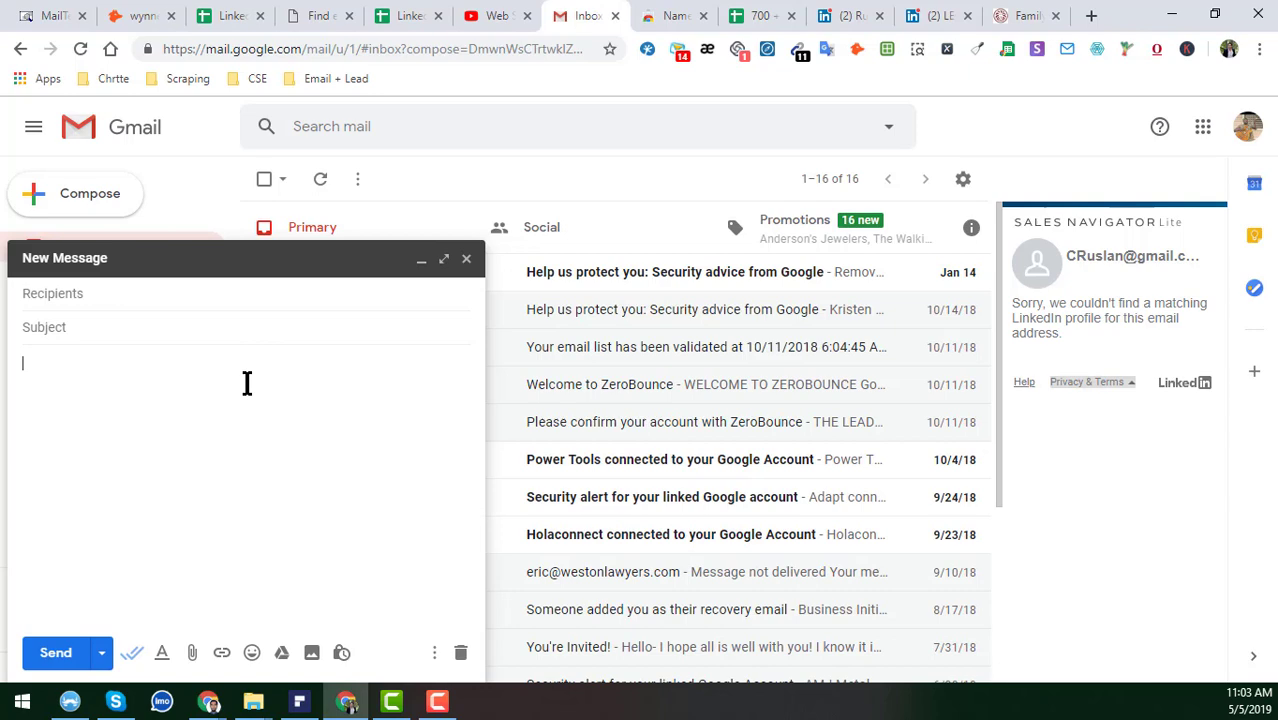
pyautogui.click(855, 20)
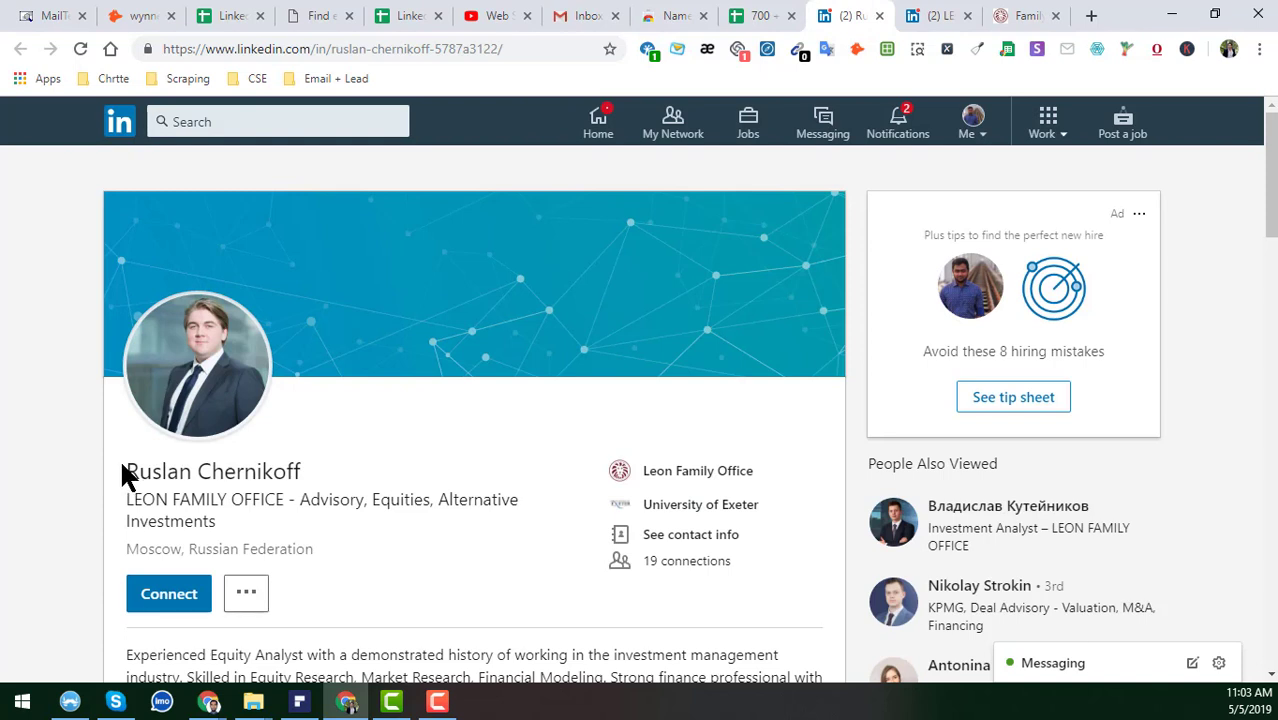
pyautogui.moveTo(125, 467); pyautogui.dragTo(306, 463)
pyautogui.hotkey('ctrl', 'c')
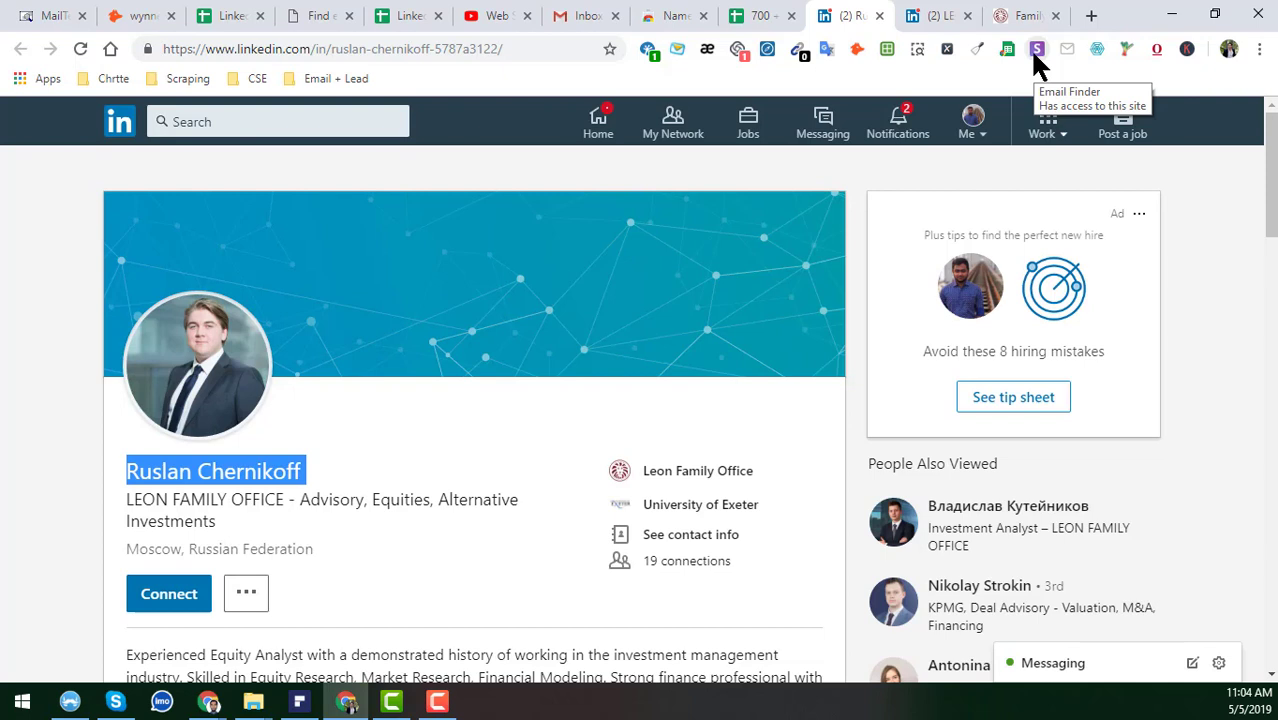
pyautogui.click(458, 475)
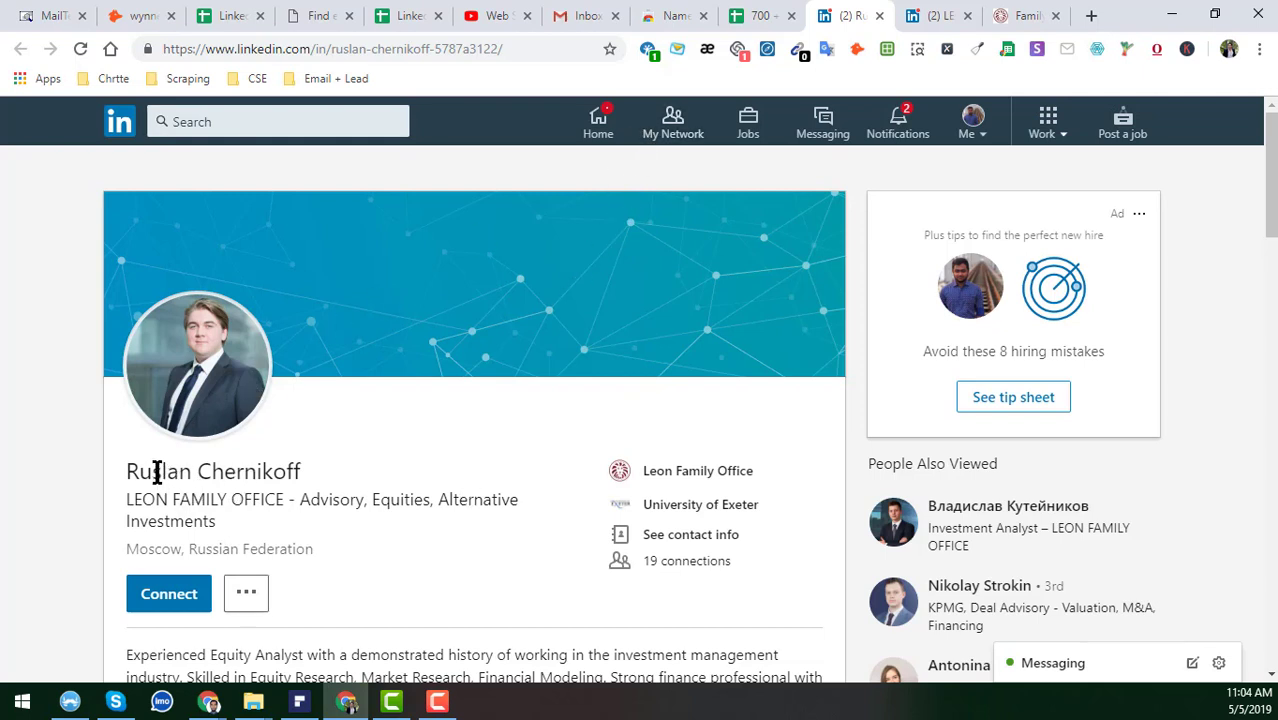
pyautogui.doubleClick(157, 471)
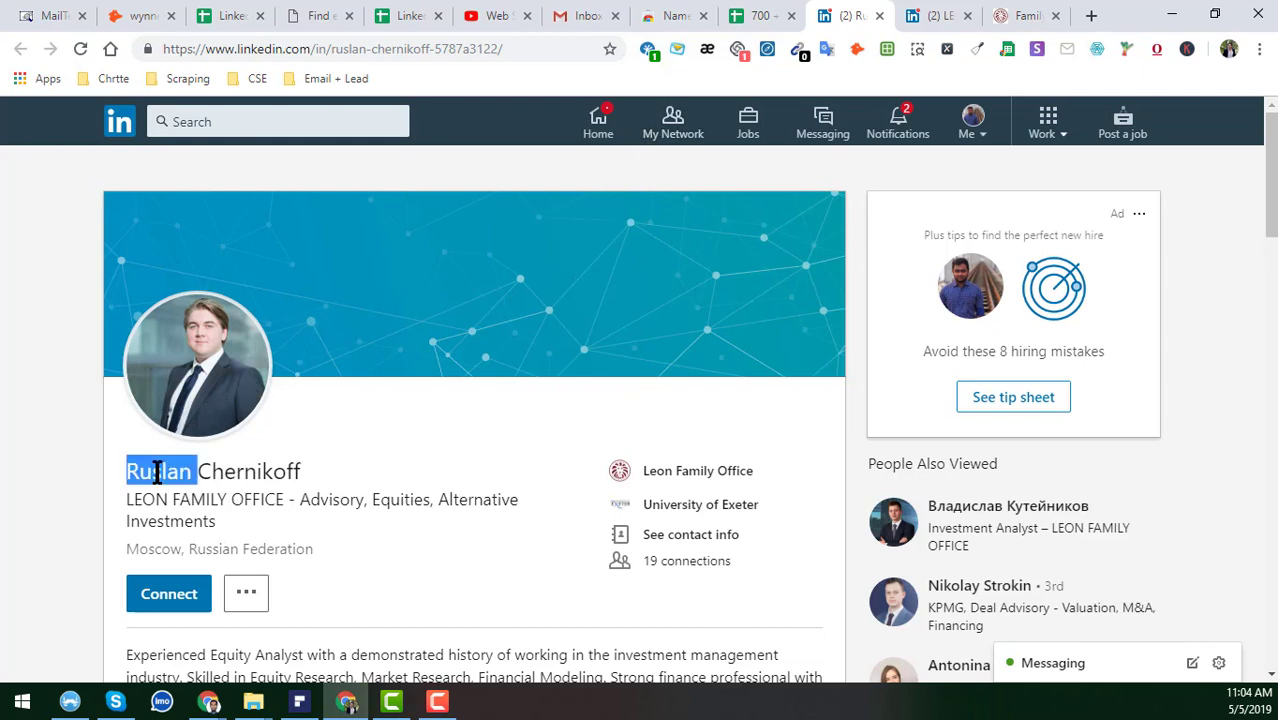
pyautogui.keyDown('shift'); pyautogui.click(223, 471); pyautogui.keyUp('shift')
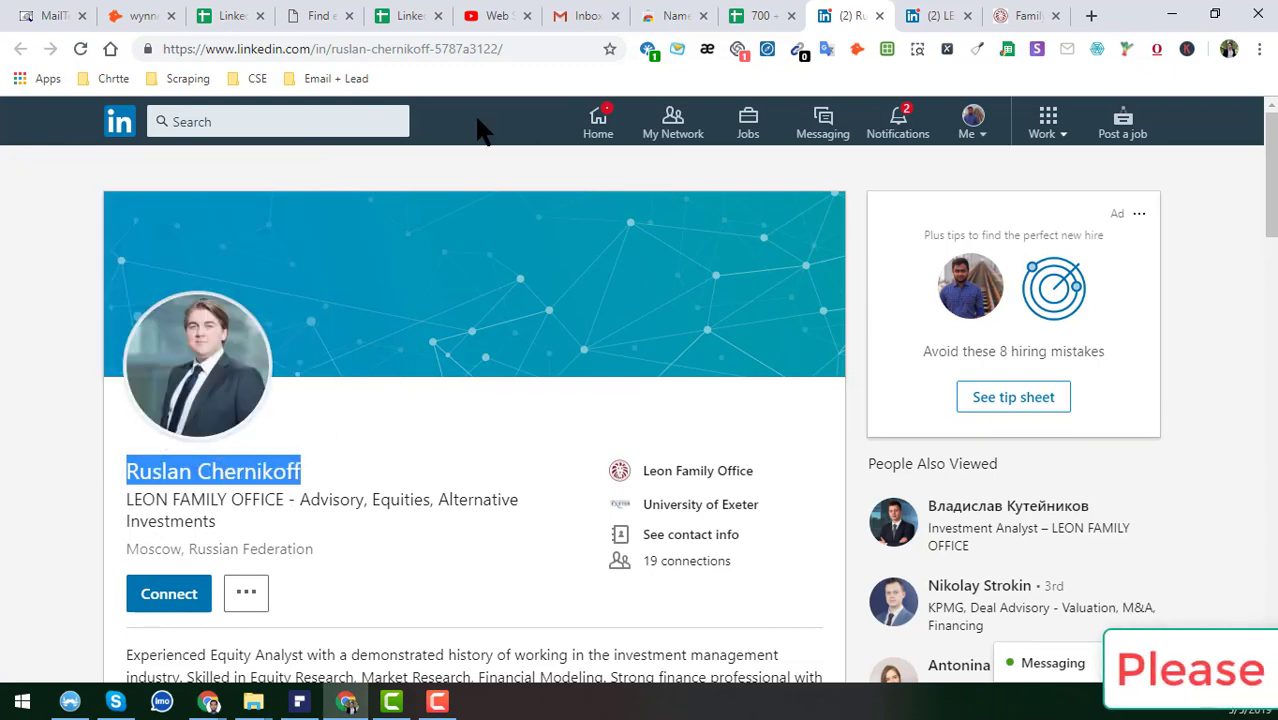
pyautogui.click(567, 18)
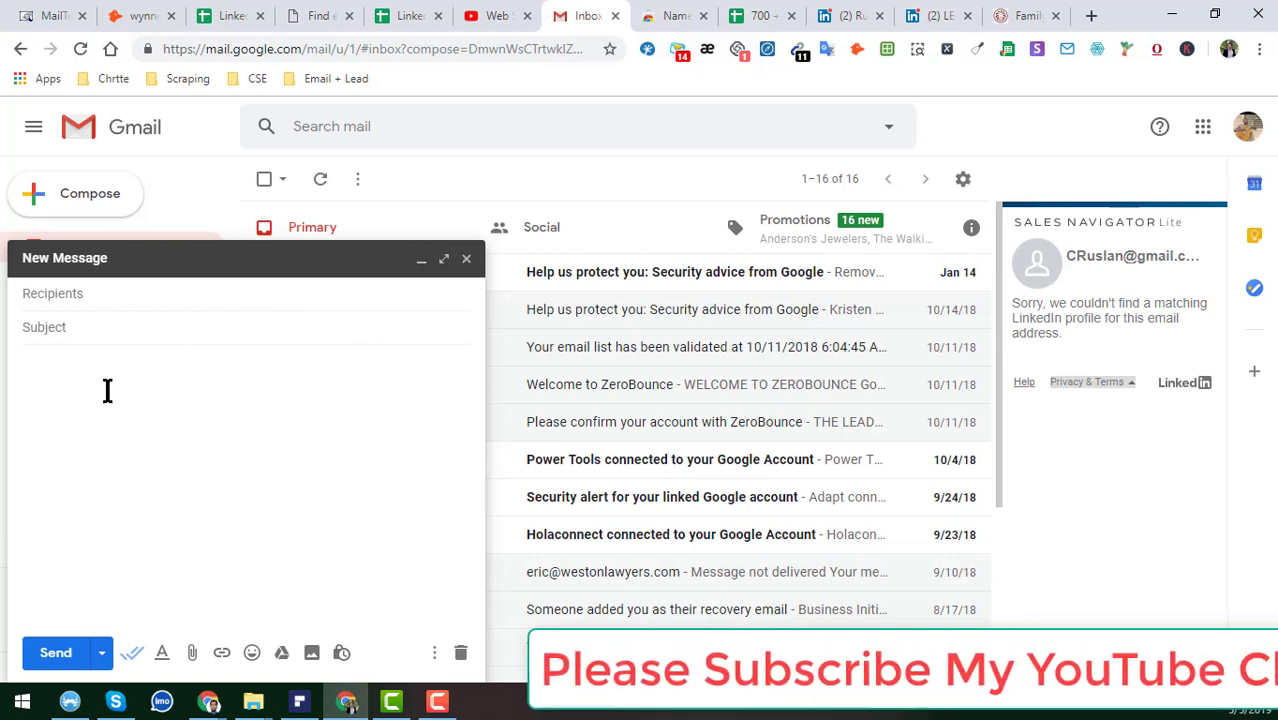
pyautogui.hotkey('ctrl', 'v')
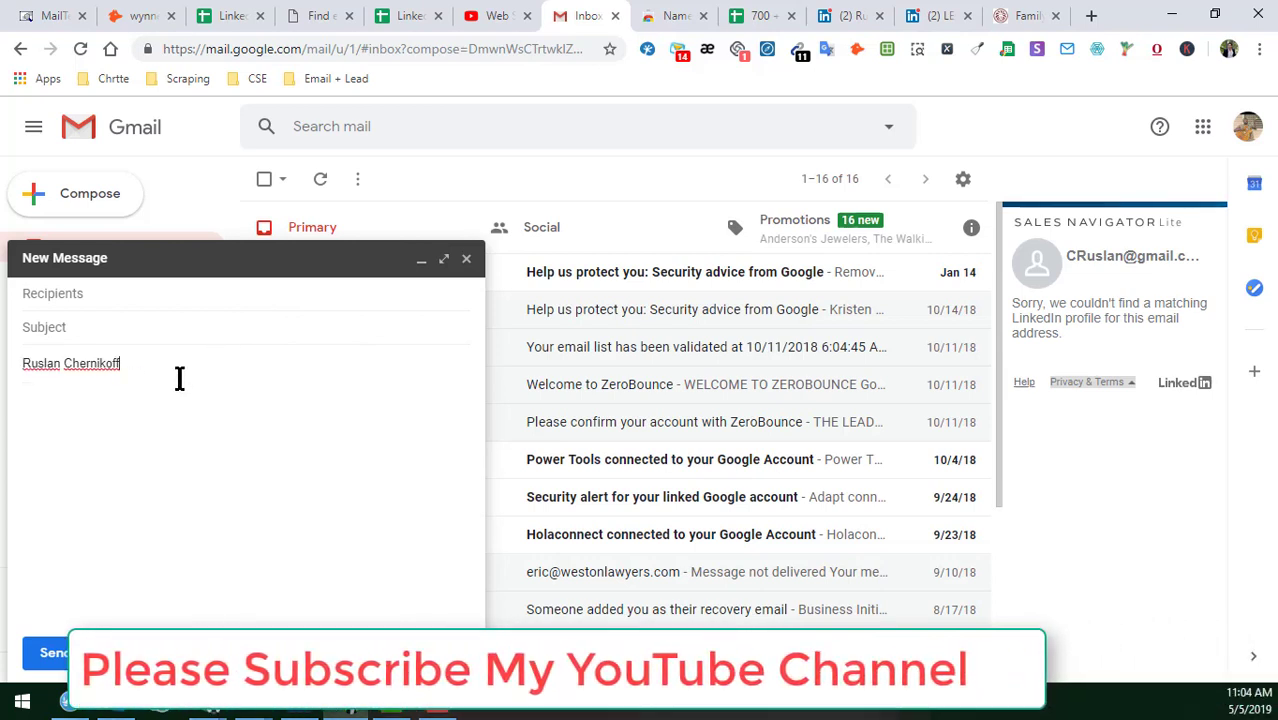
pyautogui.write('@')
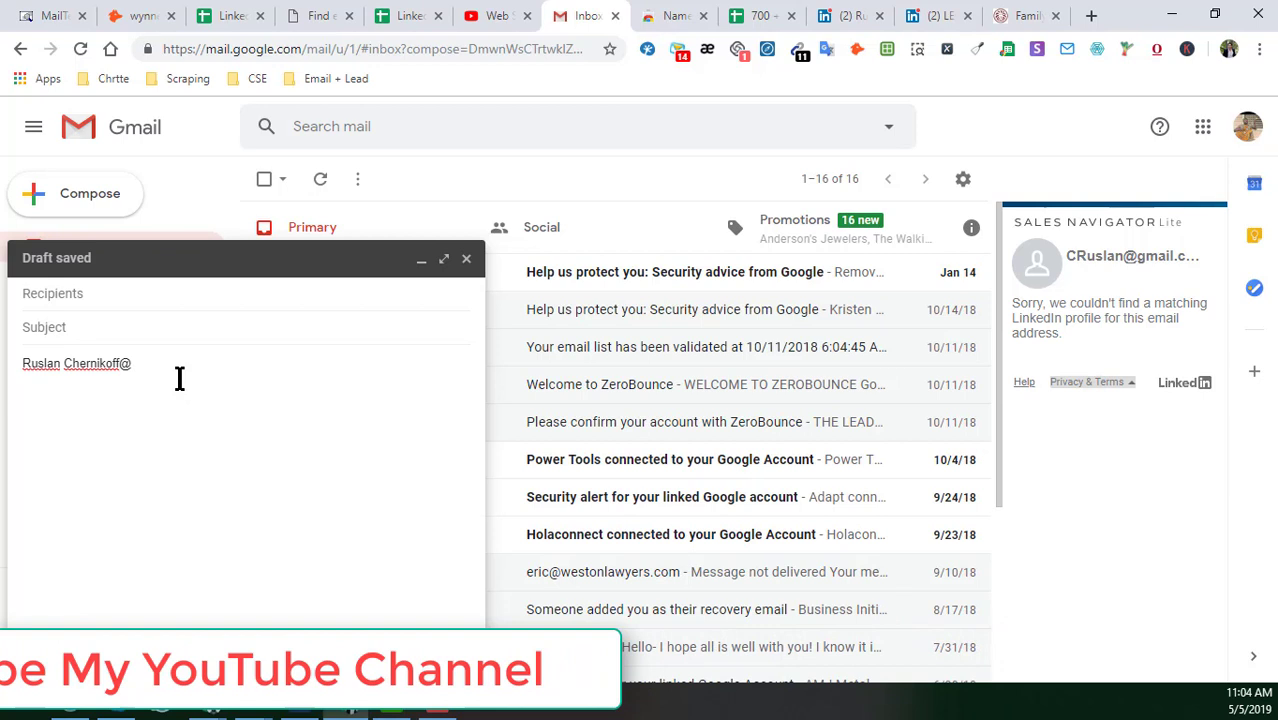
pyautogui.write('gmail.com')
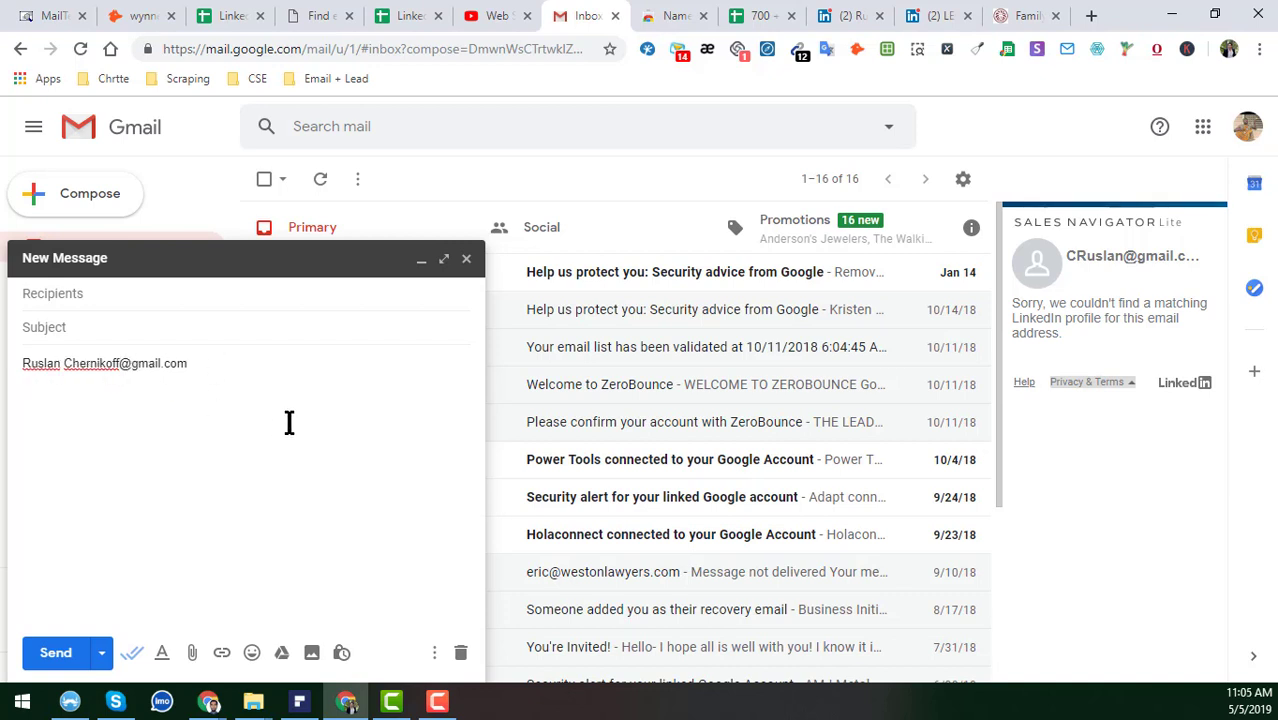
pyautogui.hotkey('ctrl', 'a')
pyautogui.hotkey('ctrl', 'c')
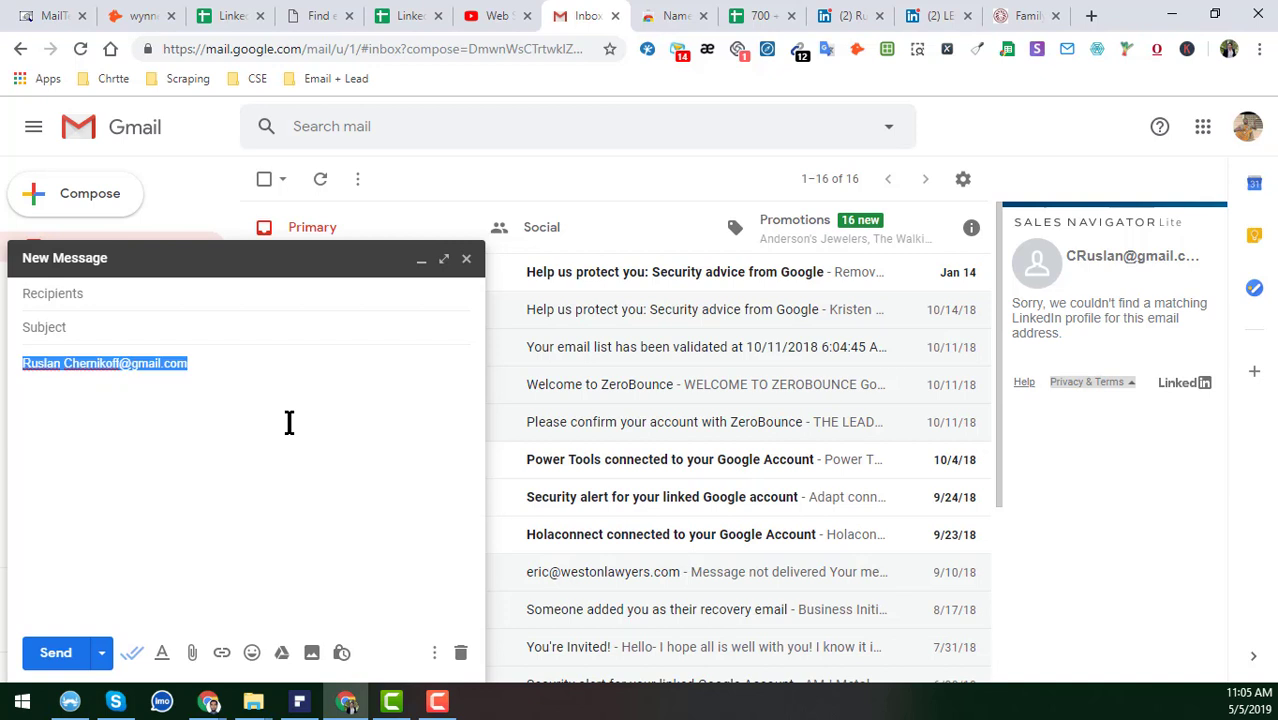
# - Paste the guessed address into the To field to bring up Name2Email's variant suggestions
pyautogui.click(84, 294)
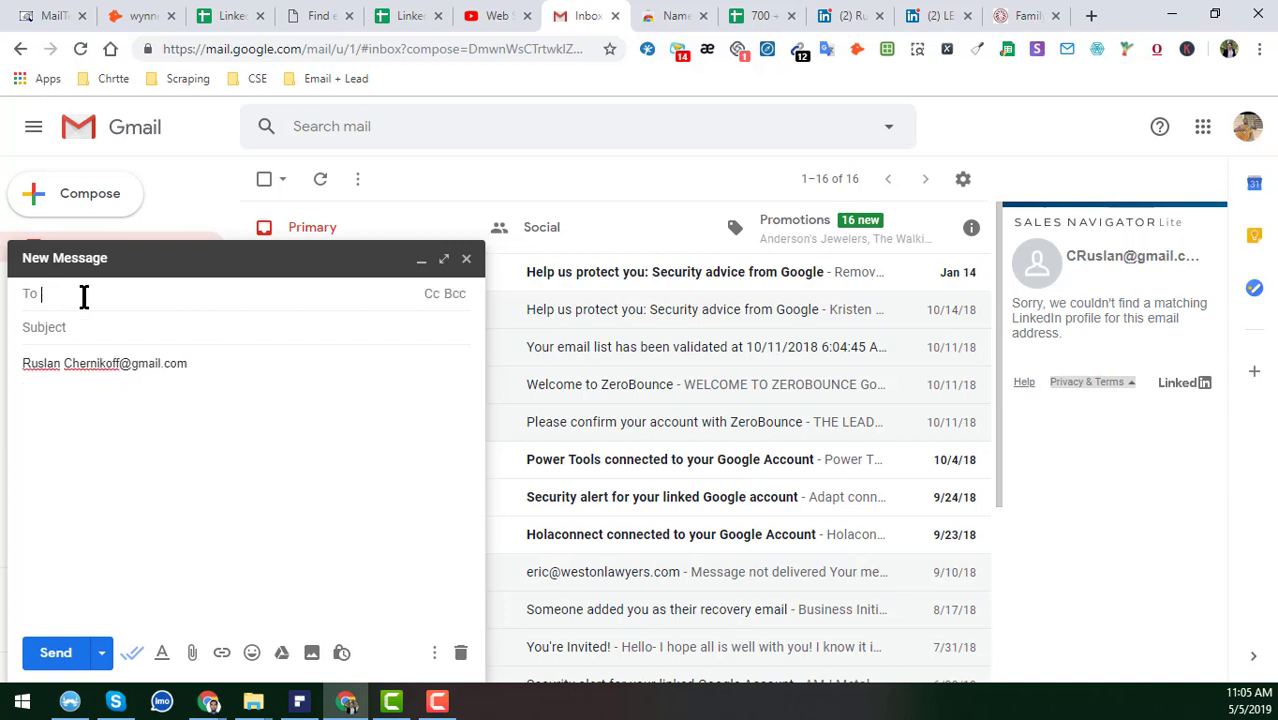
pyautogui.hotkey('ctrl', 'v')
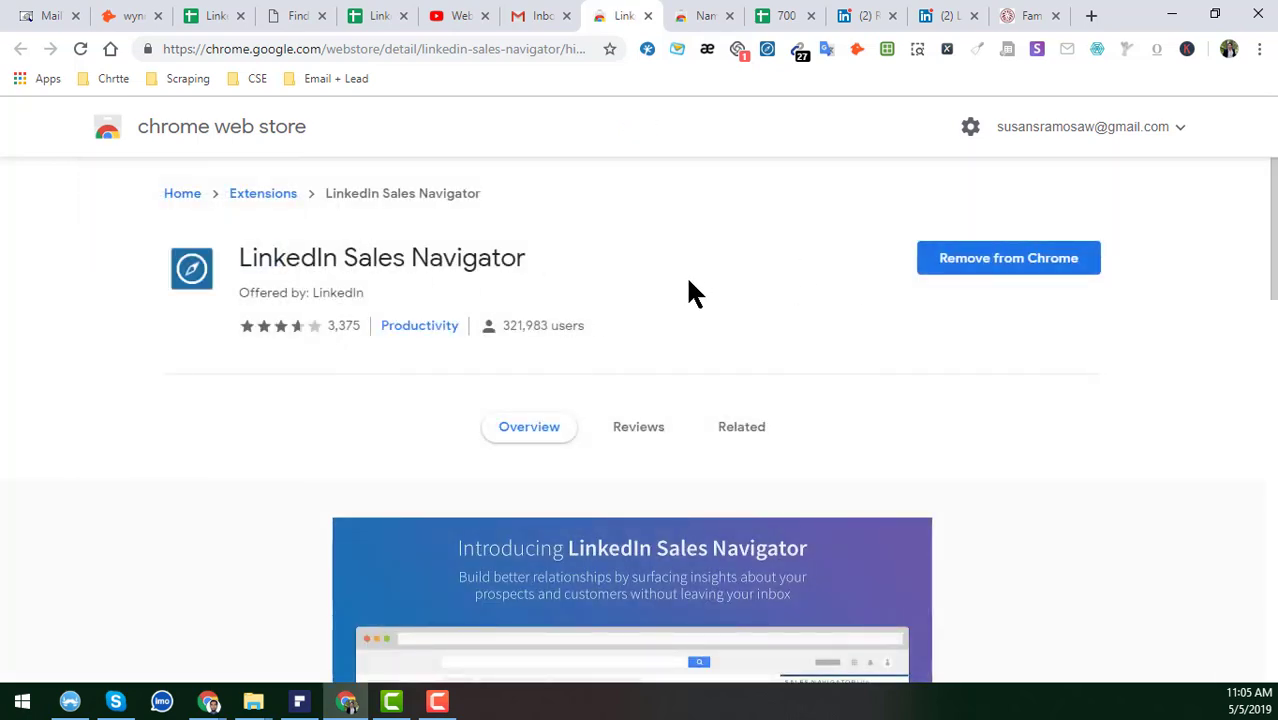
# - Go from the LinkedIn Sales Navigator store page back to the Gmail draft
pyautogui.click(545, 20)
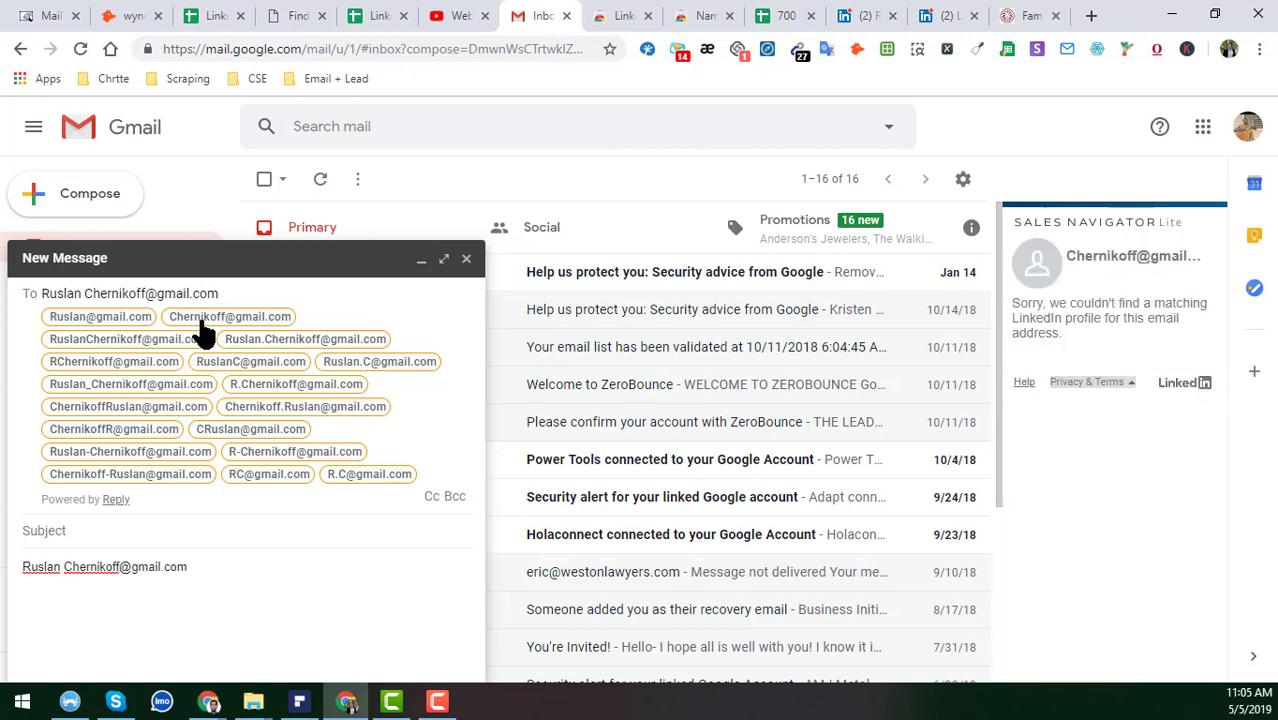
pyautogui.moveTo(128, 406)
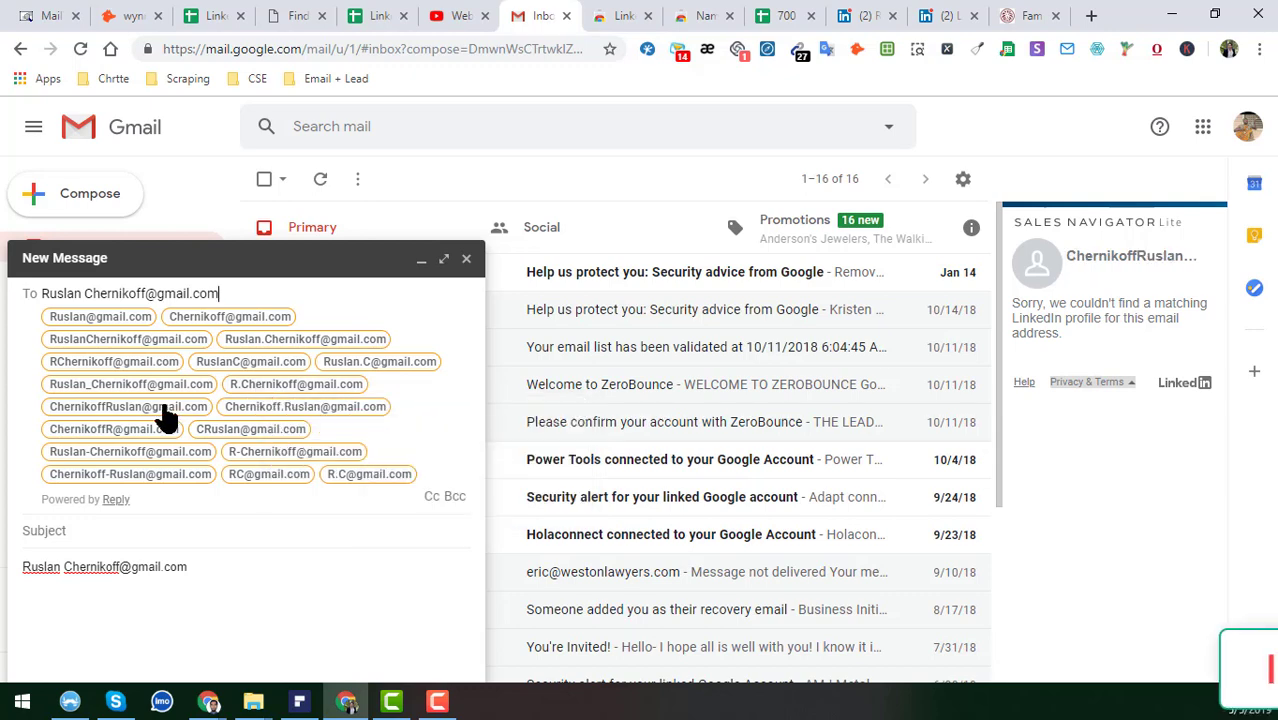
pyautogui.moveTo(305, 406)
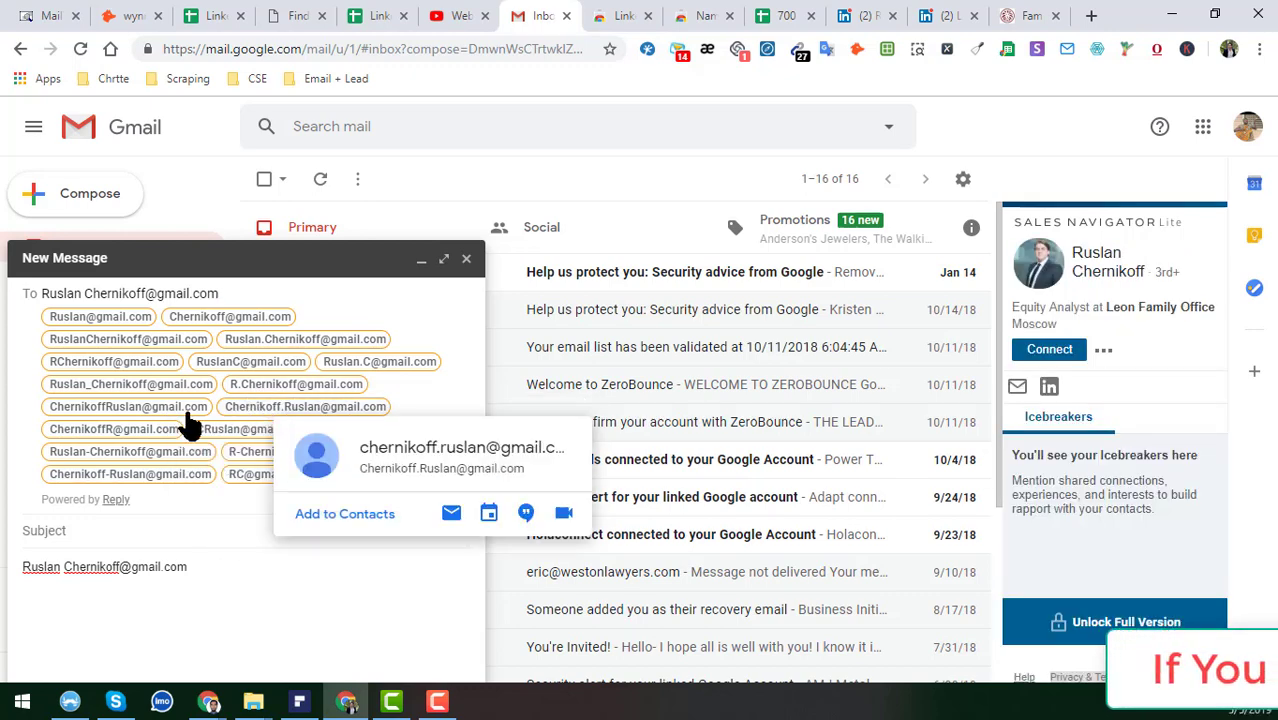
pyautogui.click(255, 408)
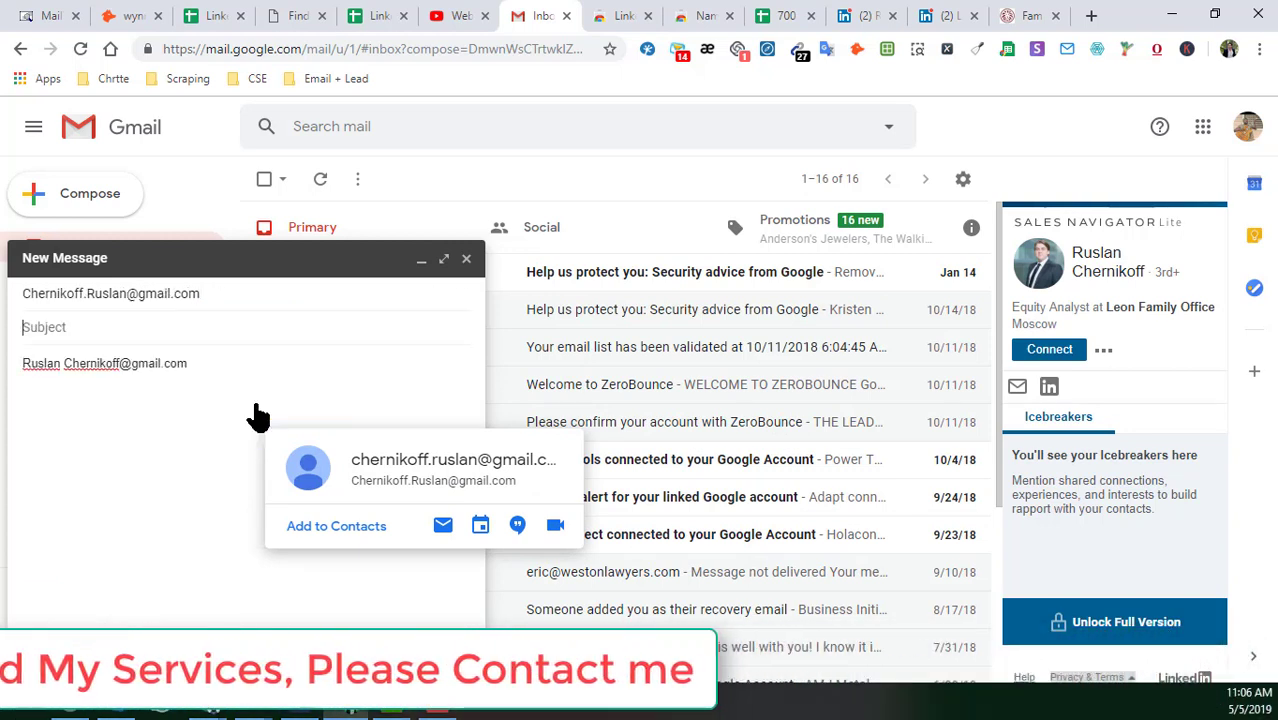
pyautogui.click(211, 294)
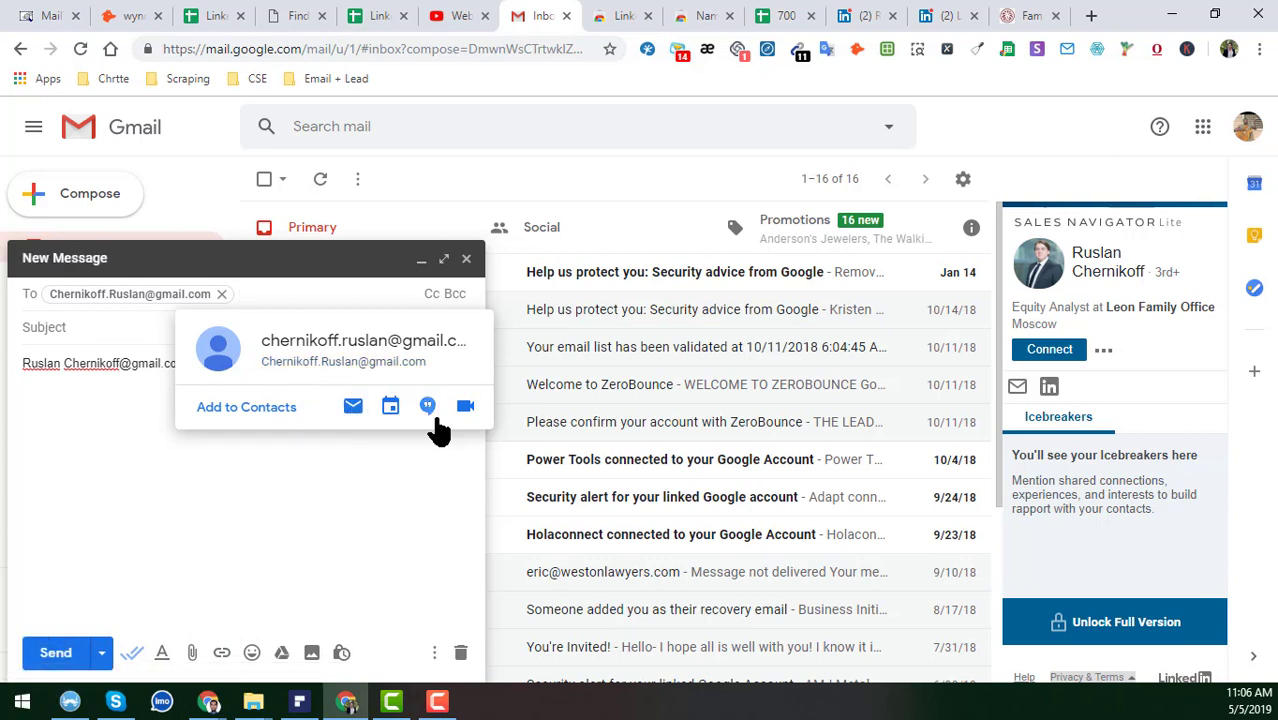
pyautogui.click(1100, 268)
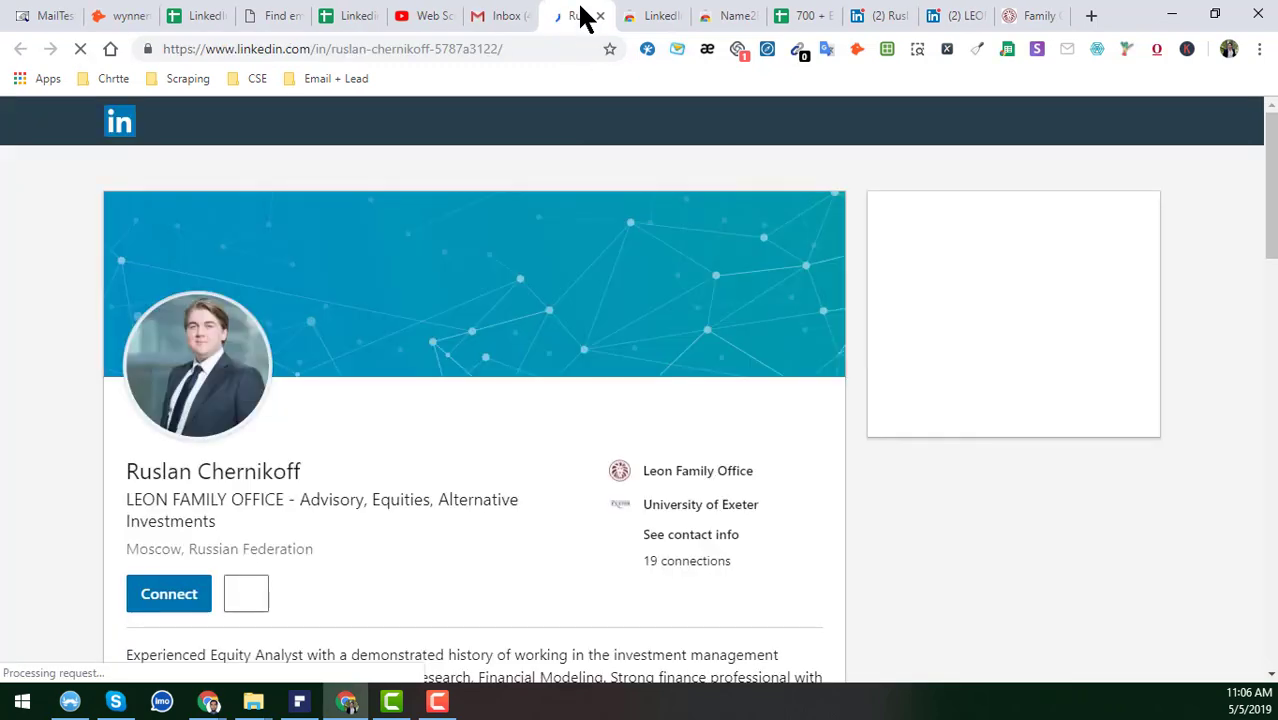
pyautogui.click(505, 17)
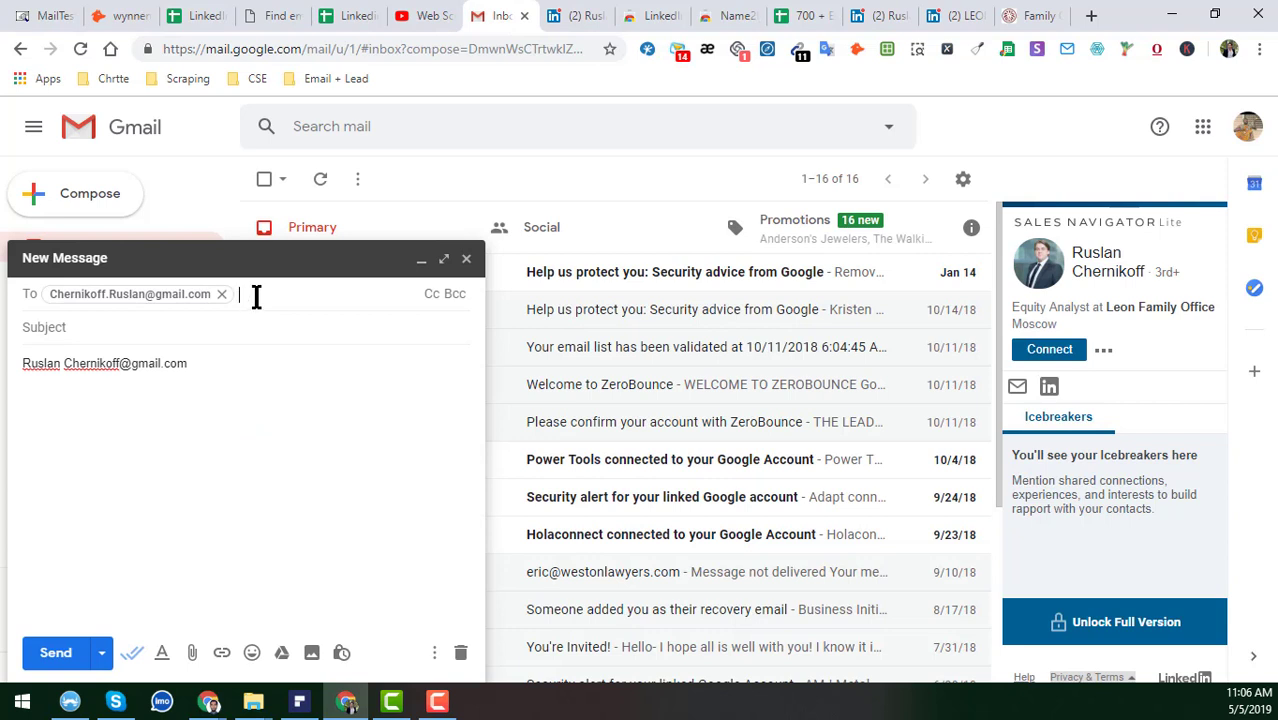